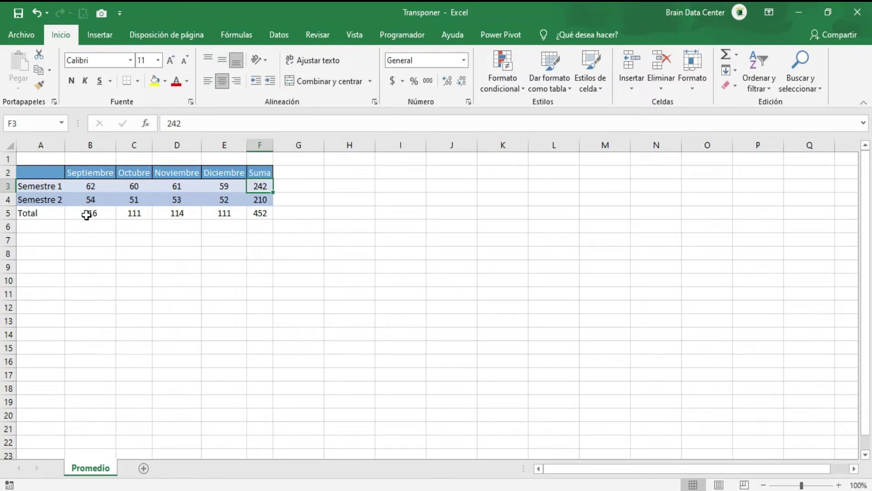
Check the total formulas in B5 through F5 and the semester sums in F4 and F3
{"action": "left_click", "coordinate": [105, 217]}
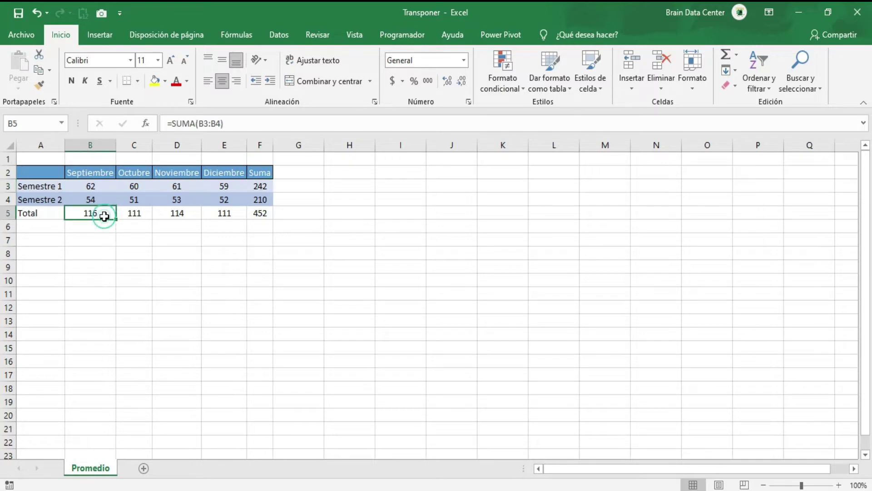
{"action": "left_click", "coordinate": [136, 215]}
{"action": "left_click", "coordinate": [178, 215]}
{"action": "left_click", "coordinate": [225, 213]}
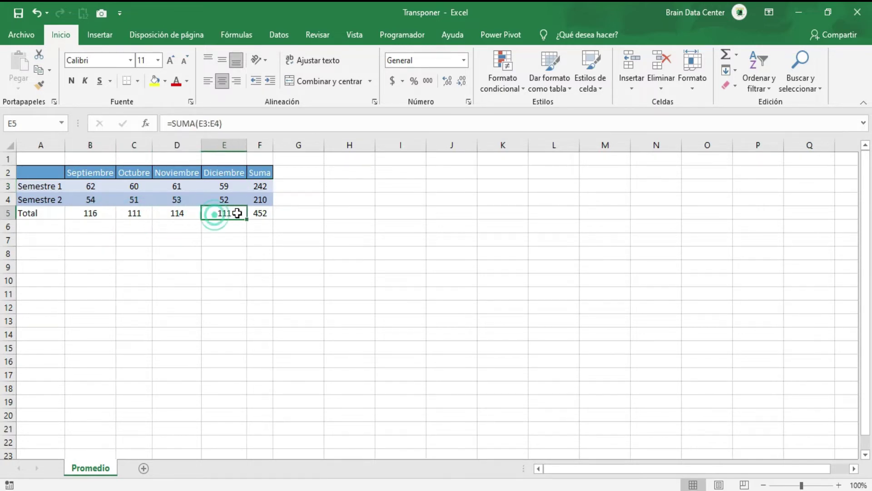
{"action": "left_click", "coordinate": [266, 212]}
{"action": "left_click", "coordinate": [263, 198]}
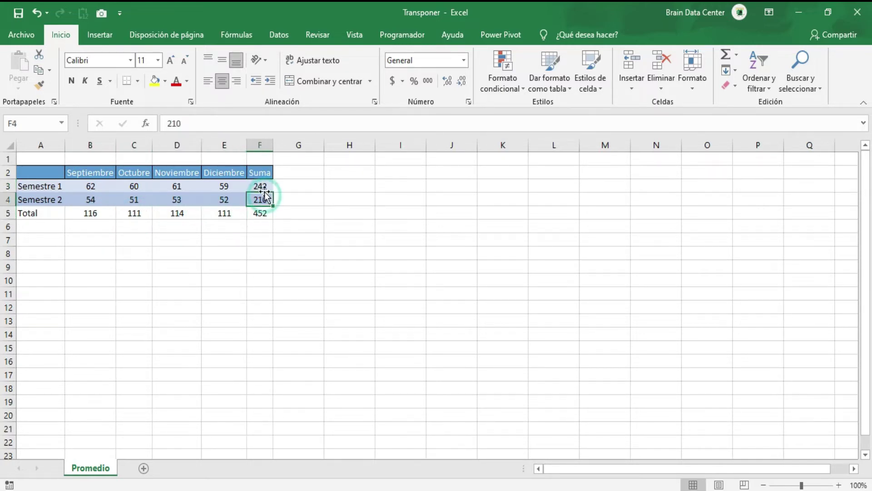
{"action": "left_click", "coordinate": [265, 187]}
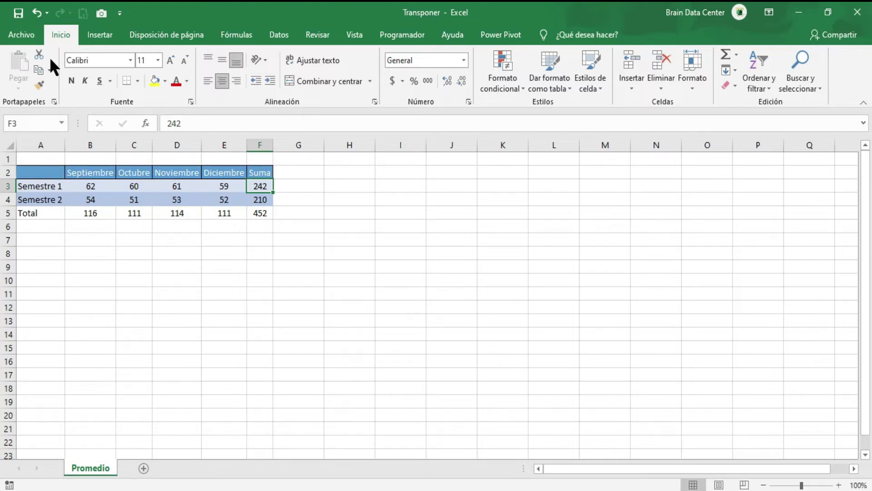
Create a new blank workbook
{"action": "left_click", "coordinate": [25, 34]}
{"action": "left_click", "coordinate": [41, 96]}
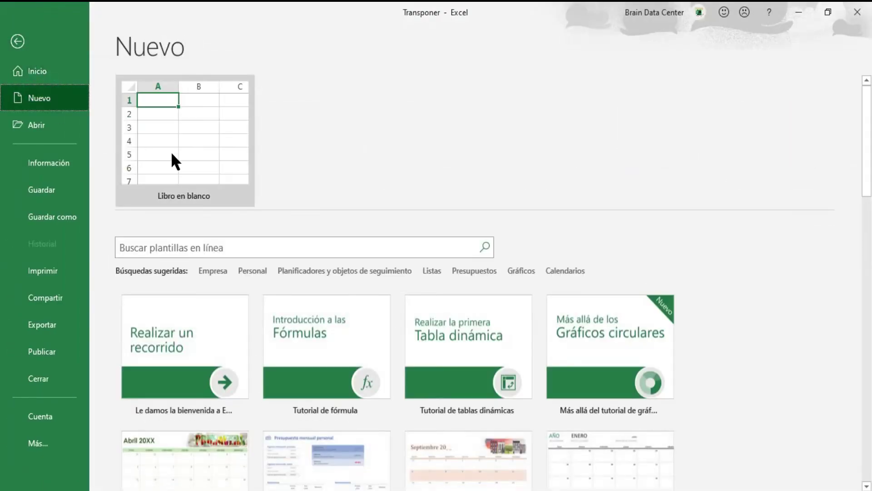
{"action": "left_click", "coordinate": [171, 154]}
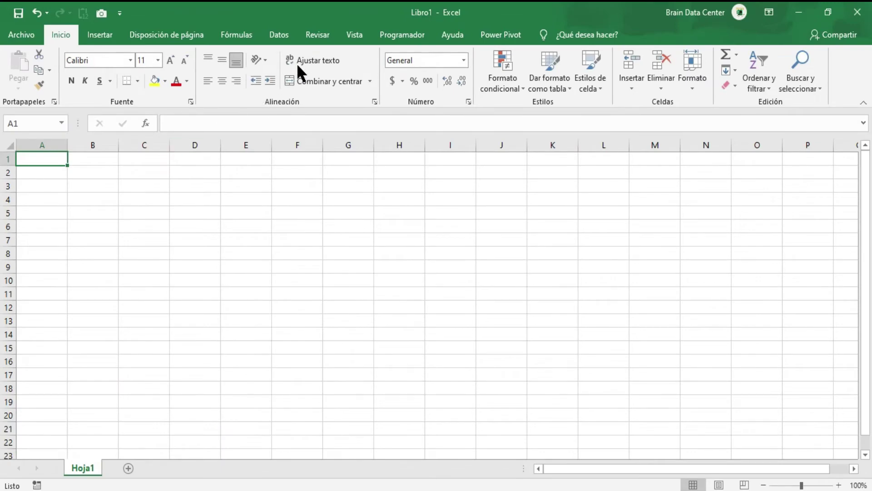
Import data from the Excel workbook Transponer via Datos > Obtener datos
{"action": "left_click", "coordinate": [279, 34]}
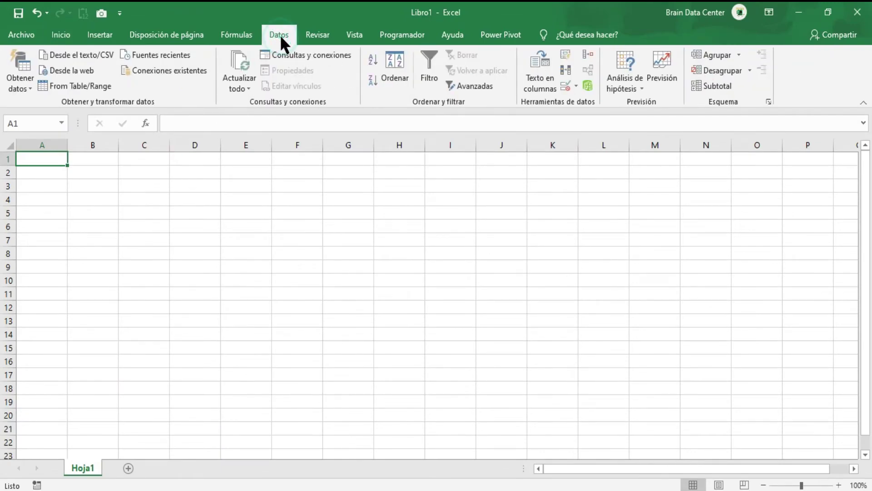
{"action": "left_click", "coordinate": [26, 86]}
{"action": "mouse_move", "coordinate": [66, 111]}
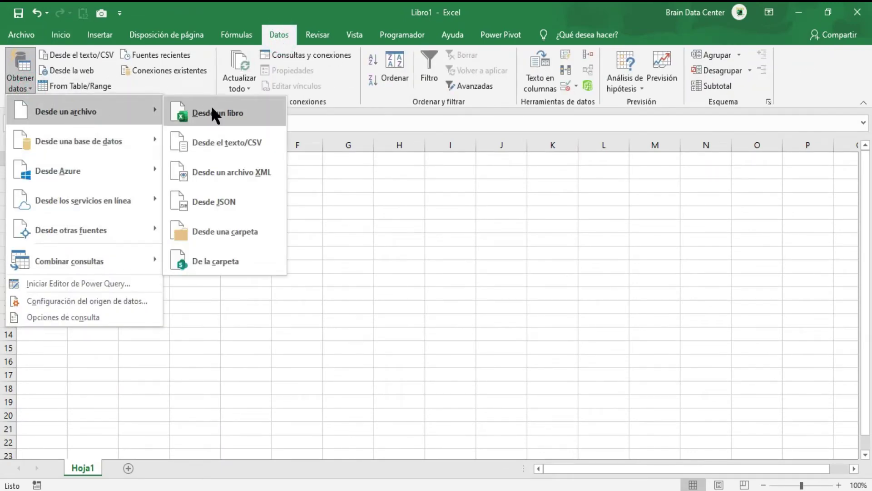
{"action": "left_click", "coordinate": [228, 113]}
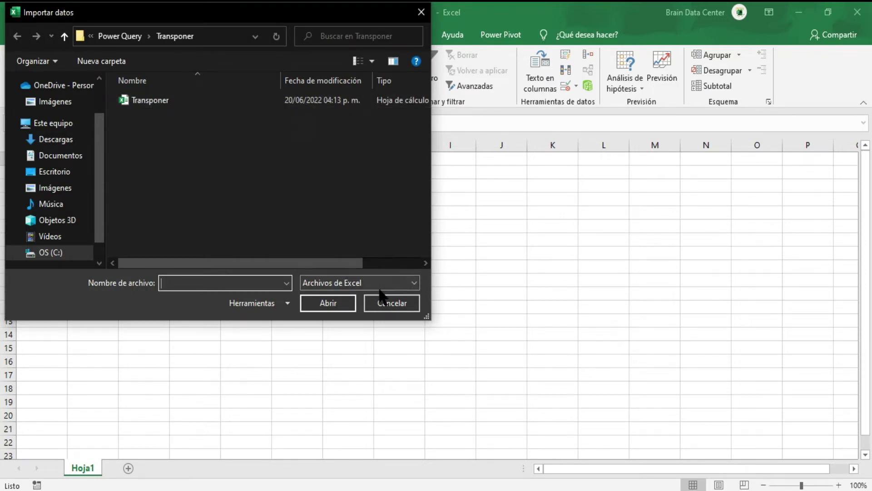
{"action": "left_click", "coordinate": [148, 101]}
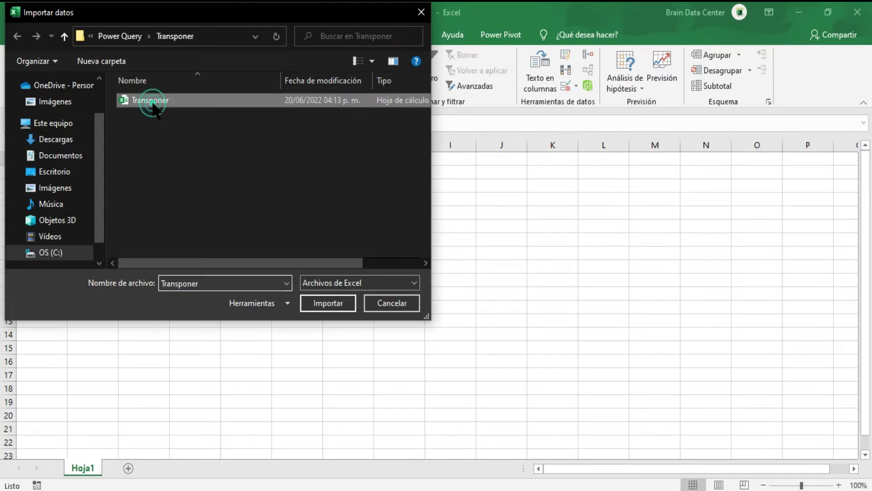
{"action": "left_click", "coordinate": [328, 298]}
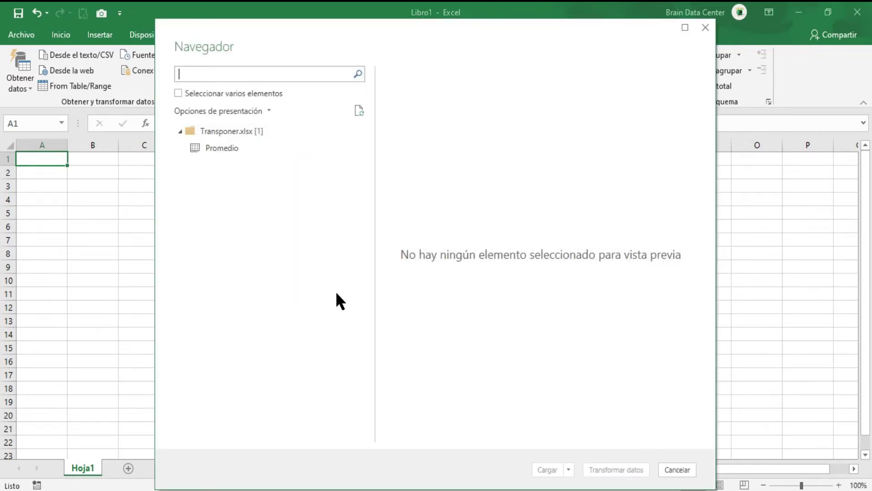
Preview the Promedio table and open it in Power Query with Transformar datos
{"action": "left_click", "coordinate": [233, 148]}
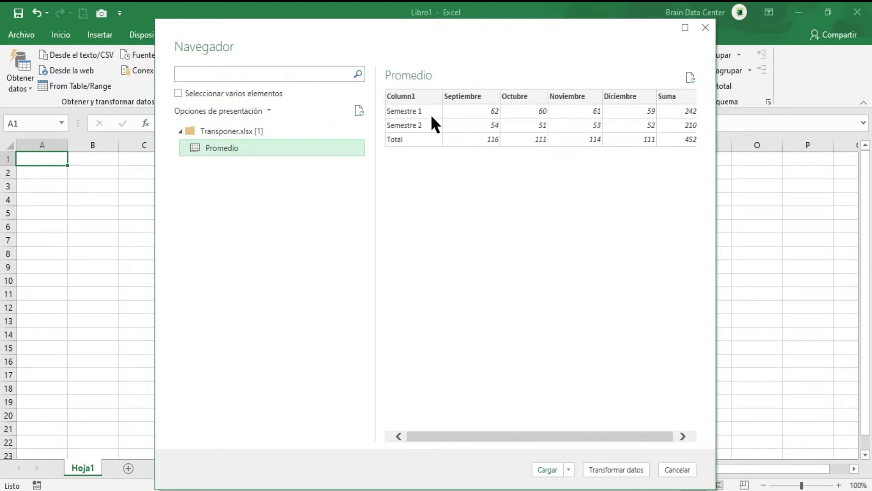
{"action": "left_click", "coordinate": [623, 464]}
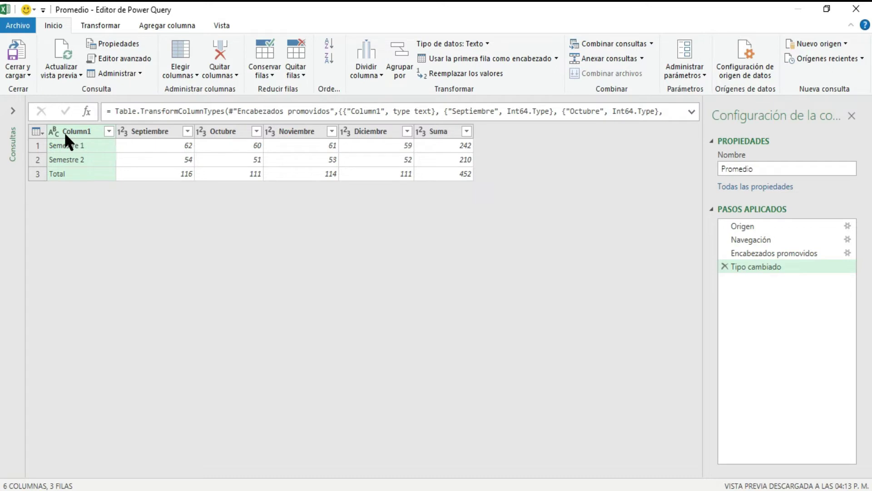
Demote the Promedio headers into the first data row
{"action": "left_click", "coordinate": [101, 25]}
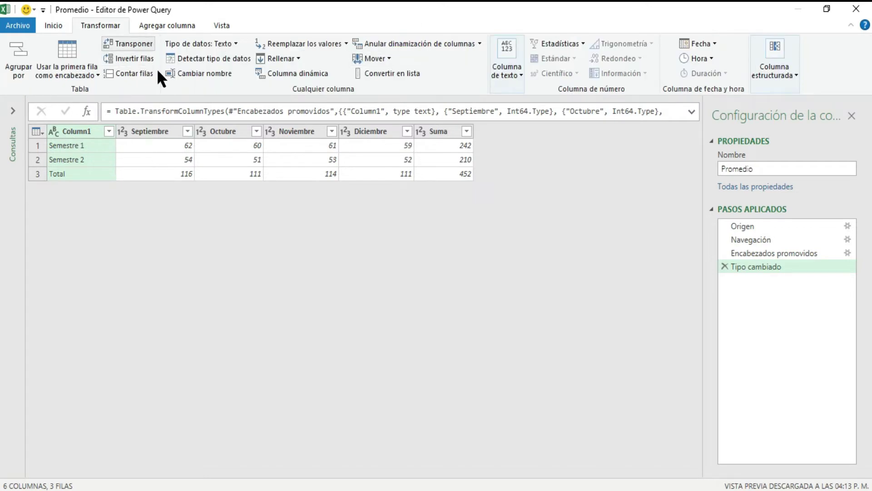
{"action": "left_click", "coordinate": [84, 73]}
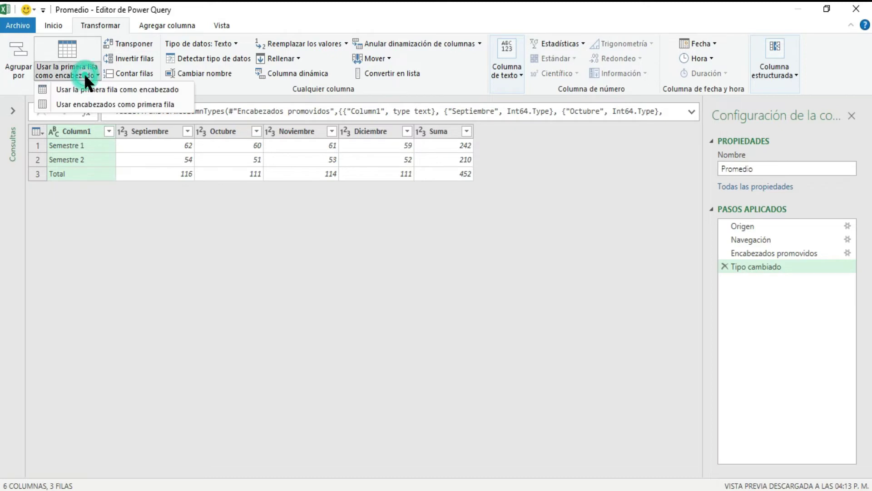
{"action": "left_click", "coordinate": [94, 105]}
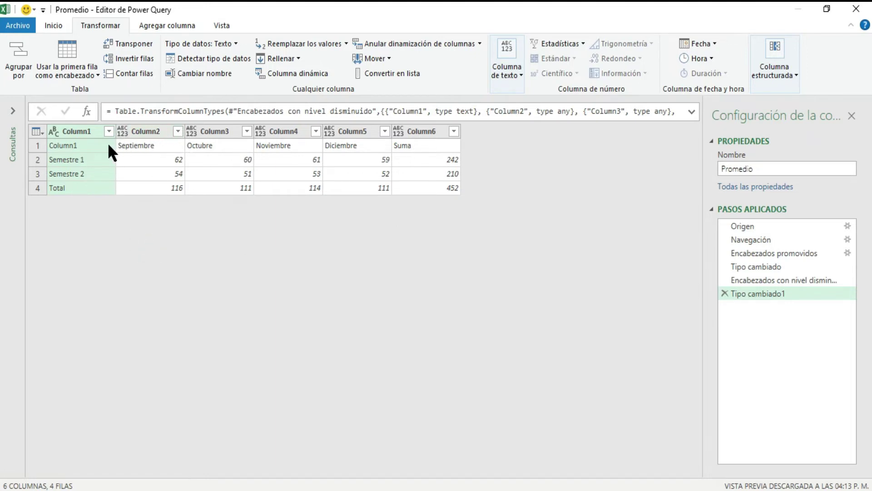
Select all six columns, Column1 through Column6
{"action": "left_click", "coordinate": [88, 132], "text": "ctrl"}
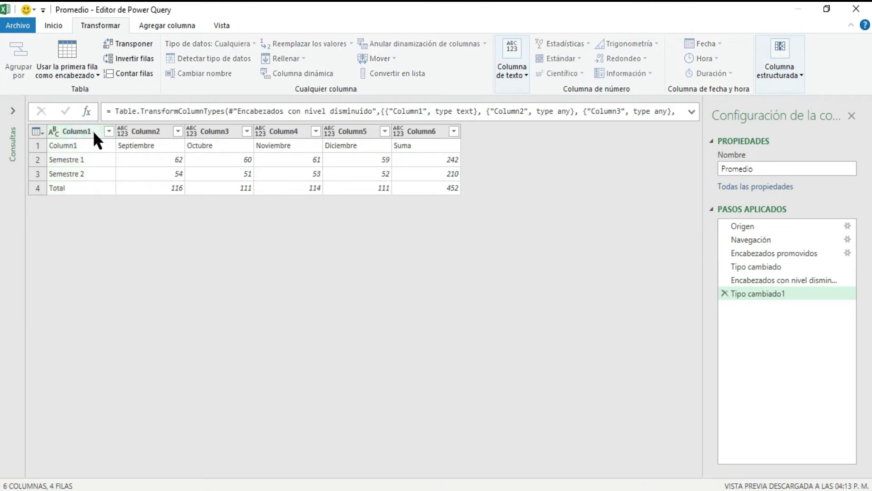
{"action": "left_click", "coordinate": [90, 132]}
{"action": "left_click", "coordinate": [162, 131], "text": "ctrl"}
{"action": "left_click", "coordinate": [195, 131], "text": "ctrl"}
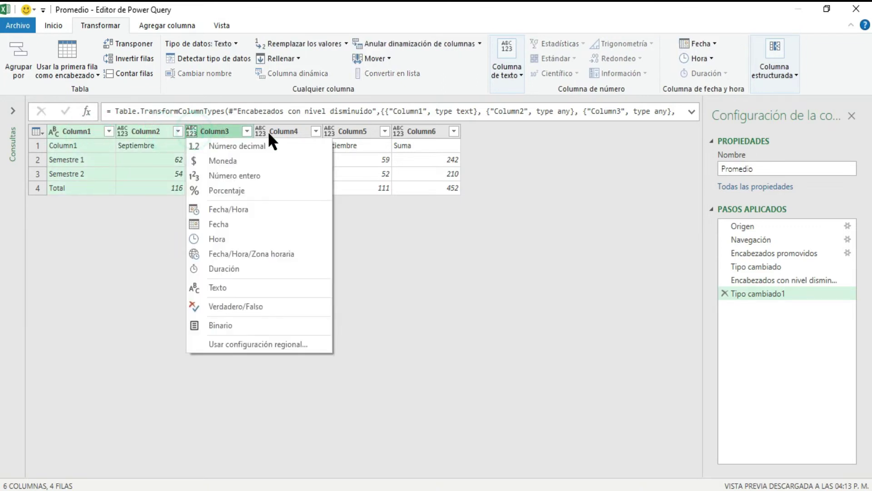
{"action": "left_click", "coordinate": [276, 131], "text": "ctrl"}
{"action": "left_click", "coordinate": [351, 132], "text": "ctrl"}
{"action": "left_click", "coordinate": [411, 130], "text": "ctrl"}
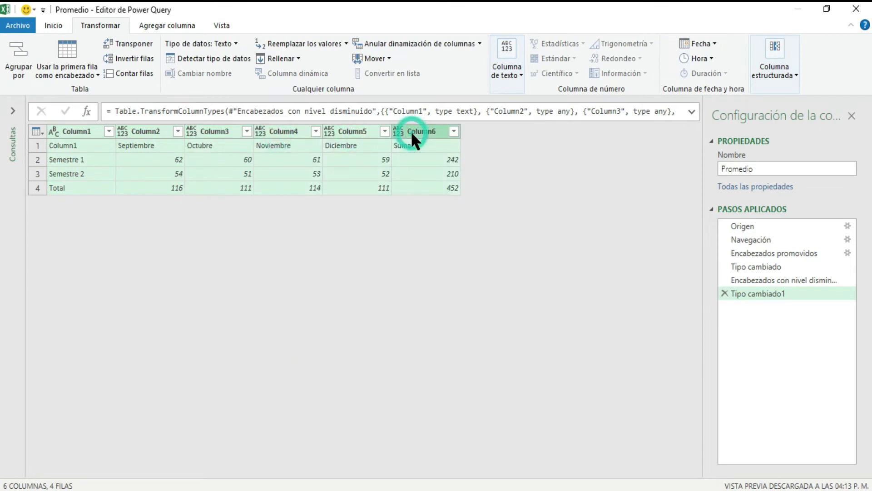
Transpose the table and promote the first row to column headers
{"action": "left_click", "coordinate": [138, 43]}
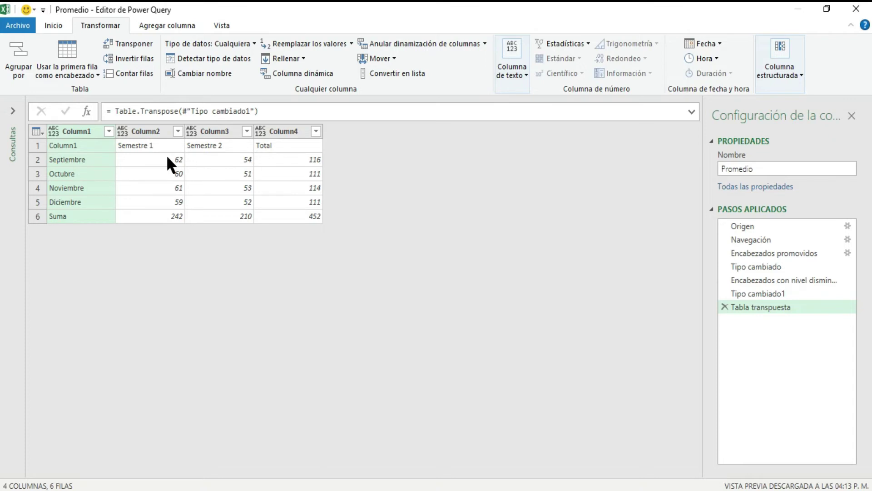
{"action": "left_click", "coordinate": [93, 72]}
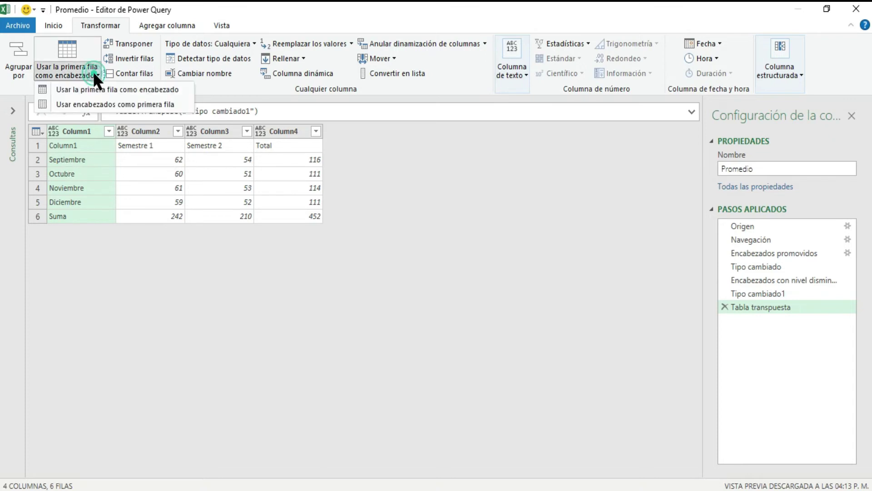
{"action": "left_click", "coordinate": [100, 87]}
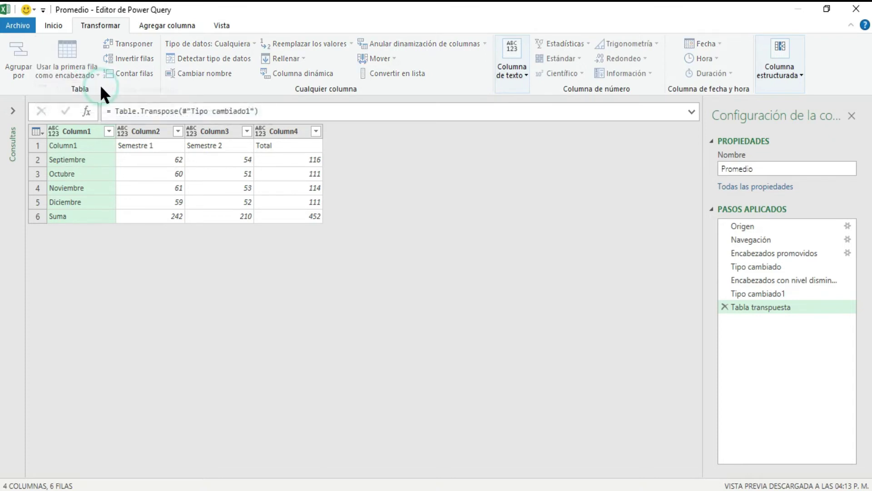
Rename the Column1 header to Mes
{"action": "left_click", "coordinate": [77, 131]}
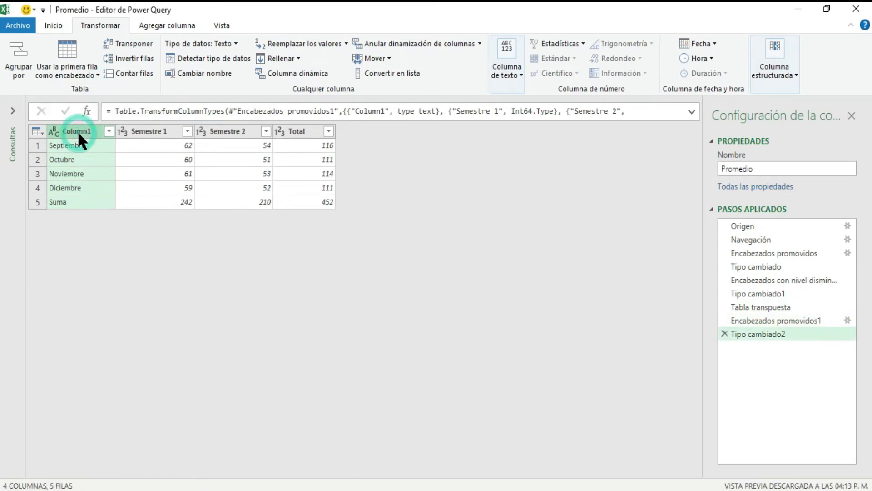
{"action": "double_click", "coordinate": [78, 131]}
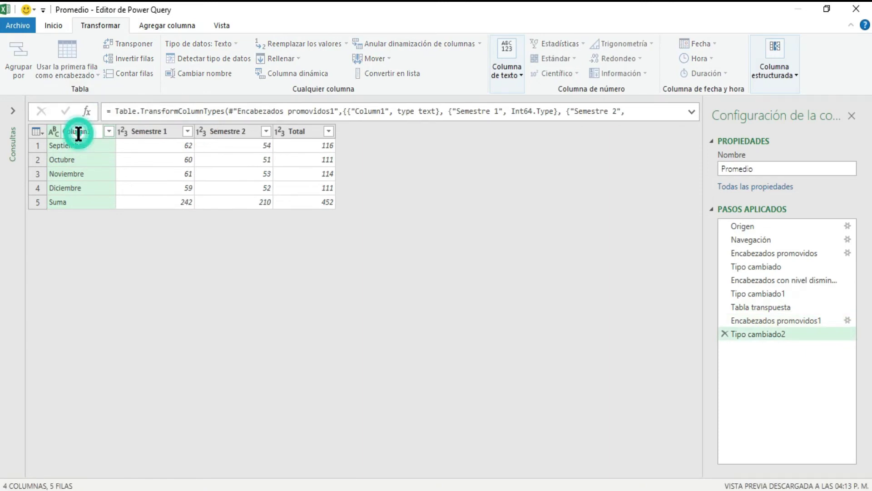
{"action": "key", "text": "BackSpace"}
{"action": "key", "text": "BackSpace"}
{"action": "key", "text": "BackSpace"}
{"action": "key", "text": "BackSpace"}
{"action": "key", "text": "BackSpace"}
{"action": "key", "text": "BackSpace"}
{"action": "key", "text": "BackSpace"}
{"action": "type", "text": "ME"}
{"action": "key", "text": "BackSpace"}
{"action": "type", "text": "es"}
{"action": "key", "text": "Return"}
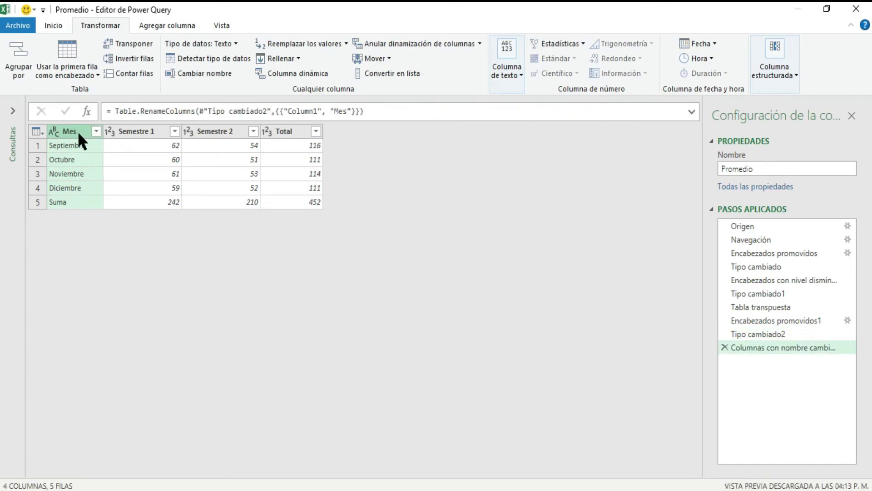
{"action": "left_click", "coordinate": [157, 242]}
Load the query to the existing sheet at $A$1 and add it to the Data Model
{"action": "left_click", "coordinate": [51, 25]}
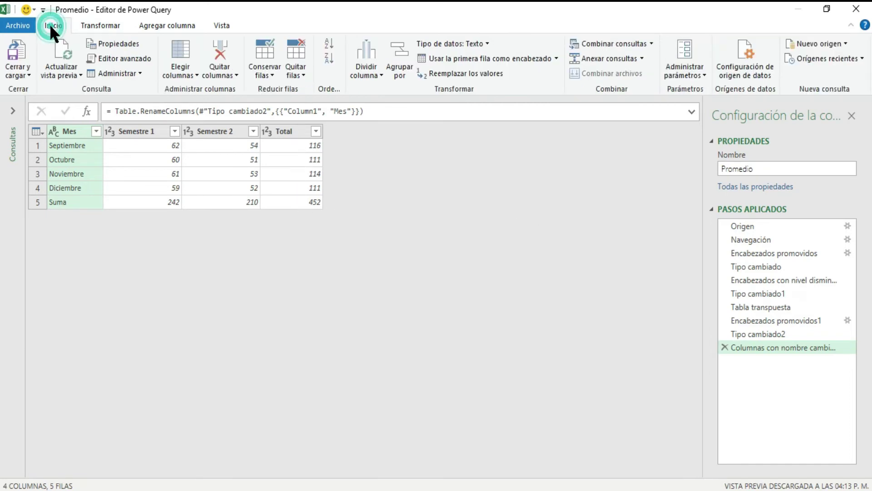
{"action": "left_click", "coordinate": [29, 73]}
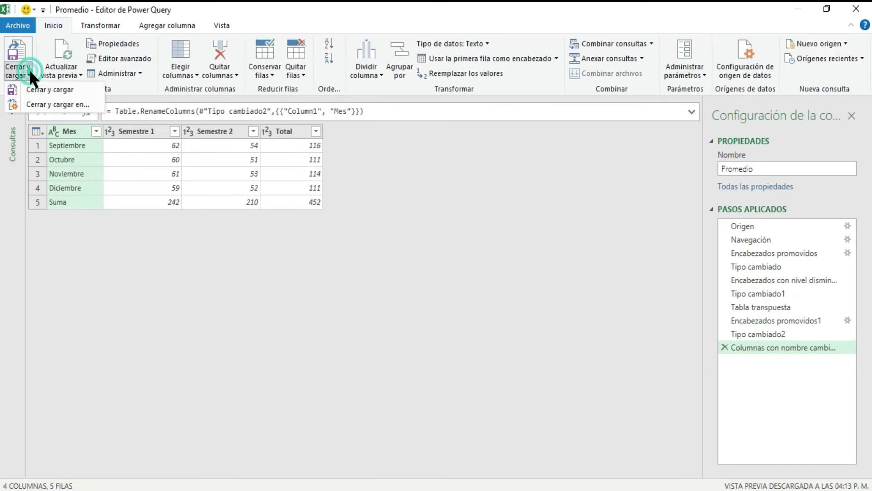
{"action": "left_click", "coordinate": [56, 104]}
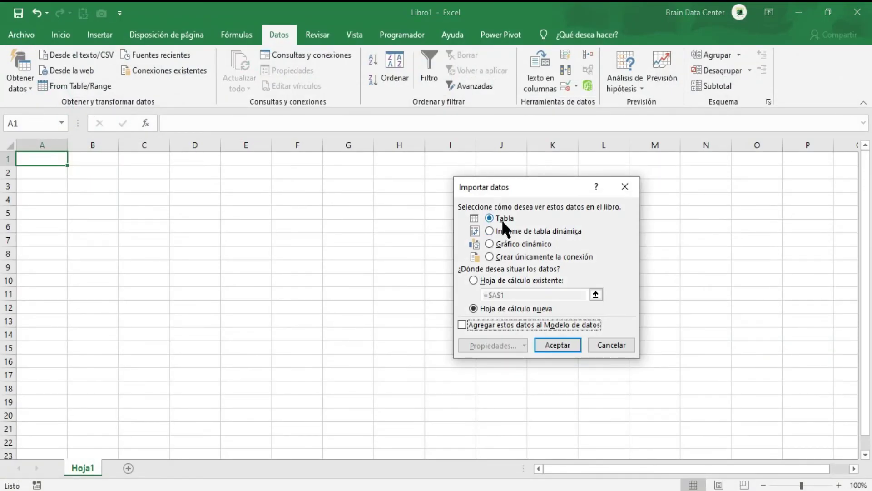
{"action": "left_click", "coordinate": [474, 280]}
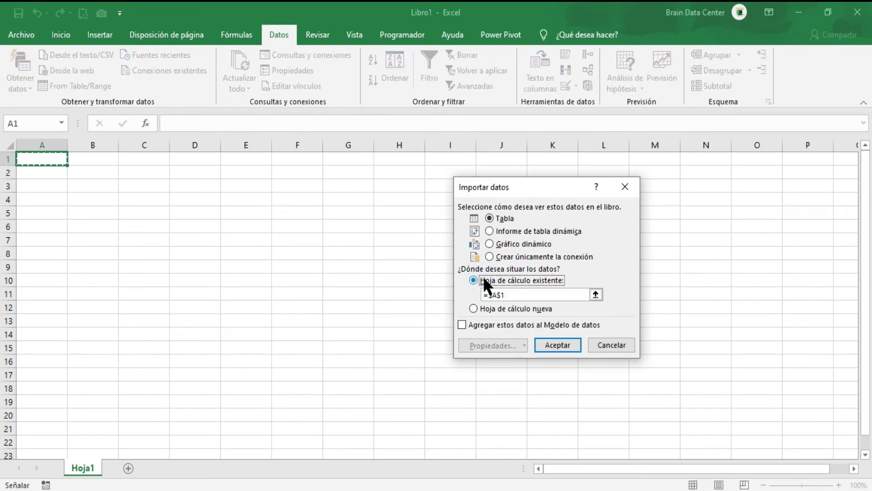
{"action": "left_click", "coordinate": [478, 325]}
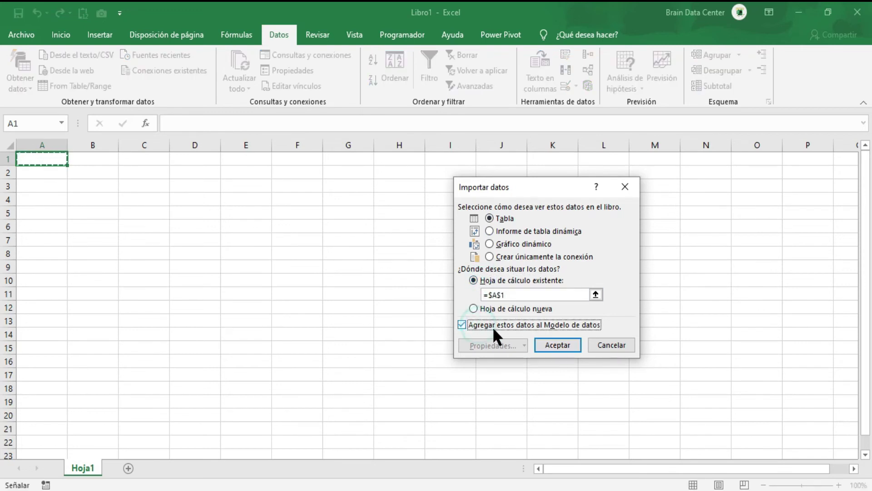
{"action": "left_click", "coordinate": [563, 345]}
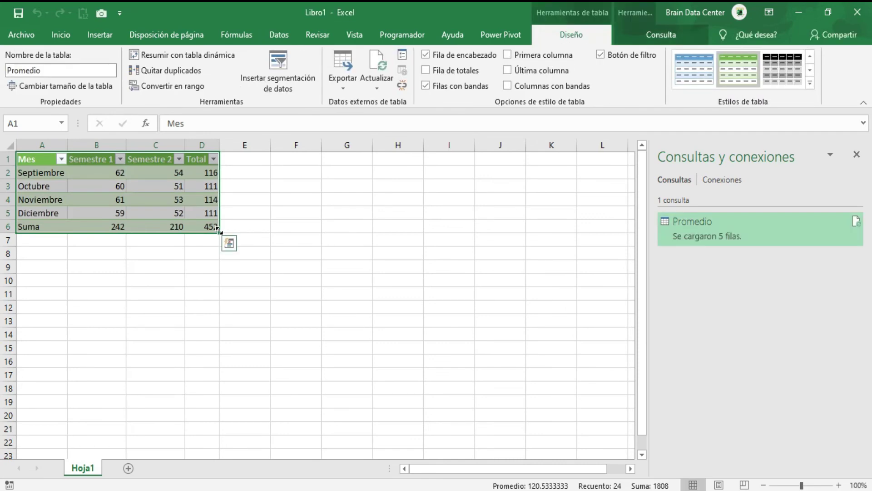
{"action": "left_click", "coordinate": [264, 213]}
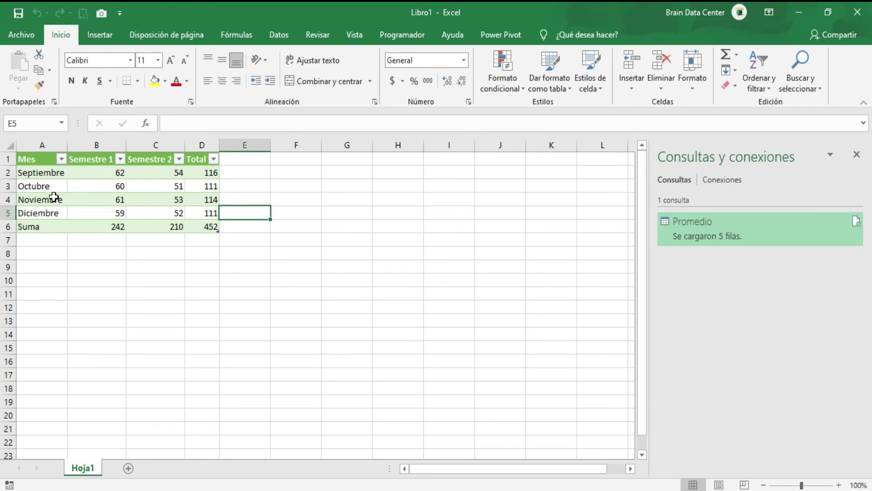
{"action": "left_click", "coordinate": [206, 173]}
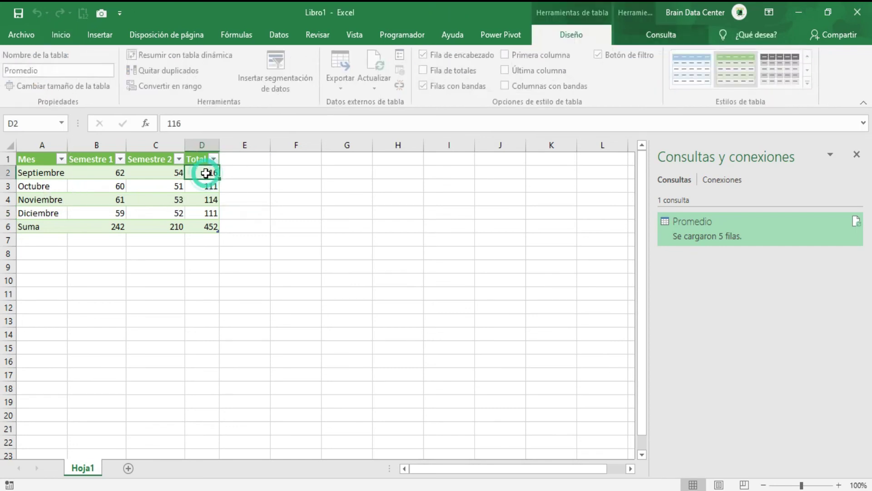
{"action": "left_click", "coordinate": [207, 186]}
{"action": "left_click", "coordinate": [213, 227]}
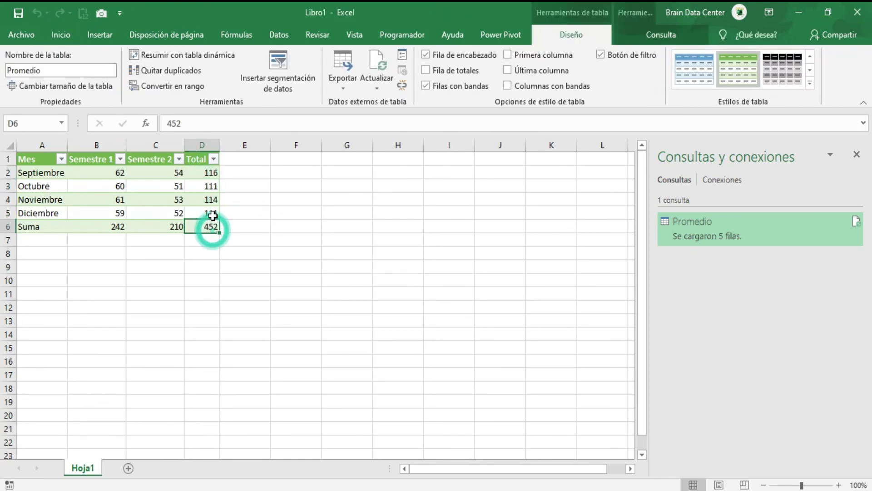
{"action": "left_click", "coordinate": [211, 213]}
{"action": "left_click", "coordinate": [211, 199]}
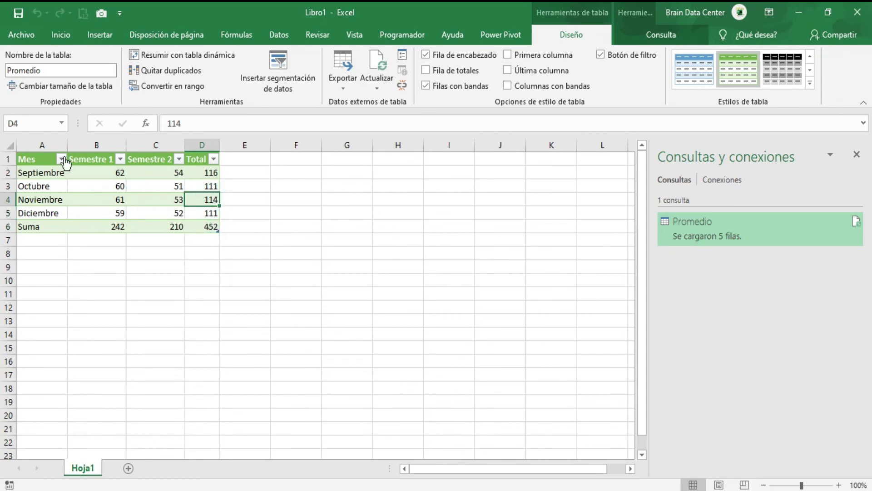